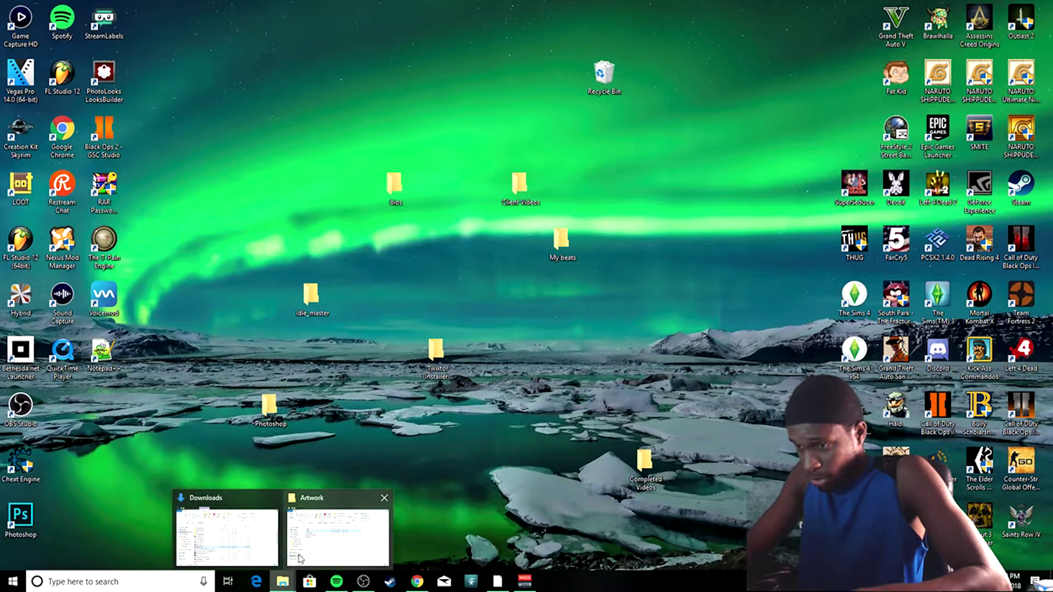
Step: From Downloads, run FL Studio 12 Setup through welcome, license and components, then quit at install location
click(243, 529)
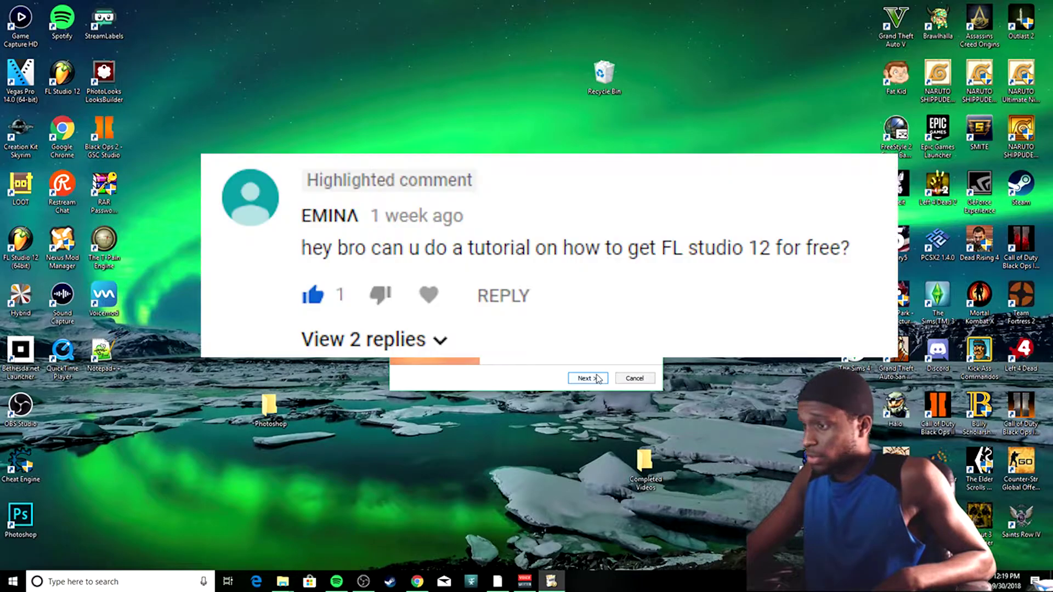
click(598, 378)
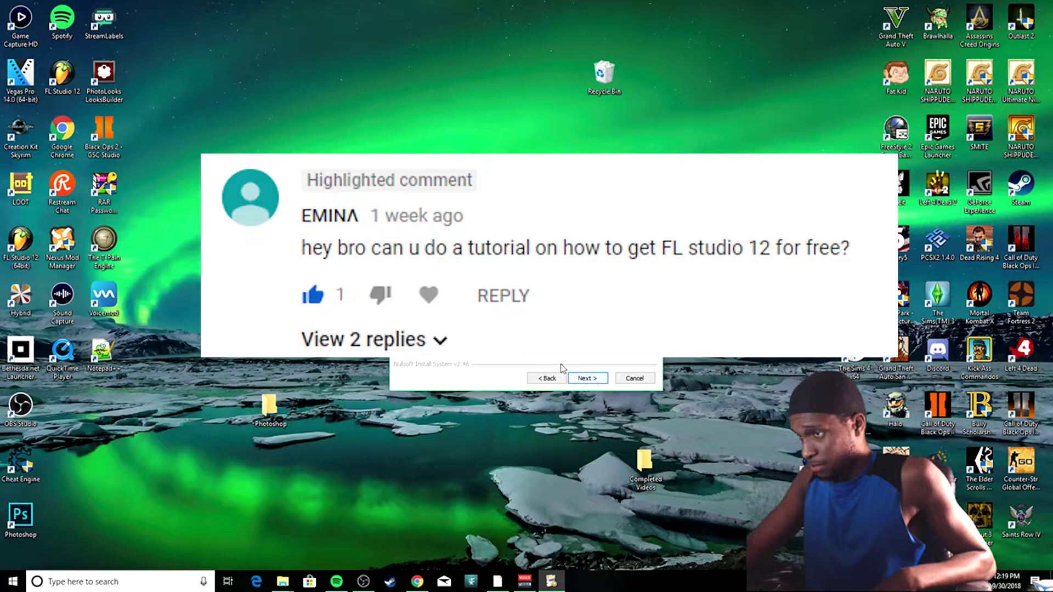
click(587, 380)
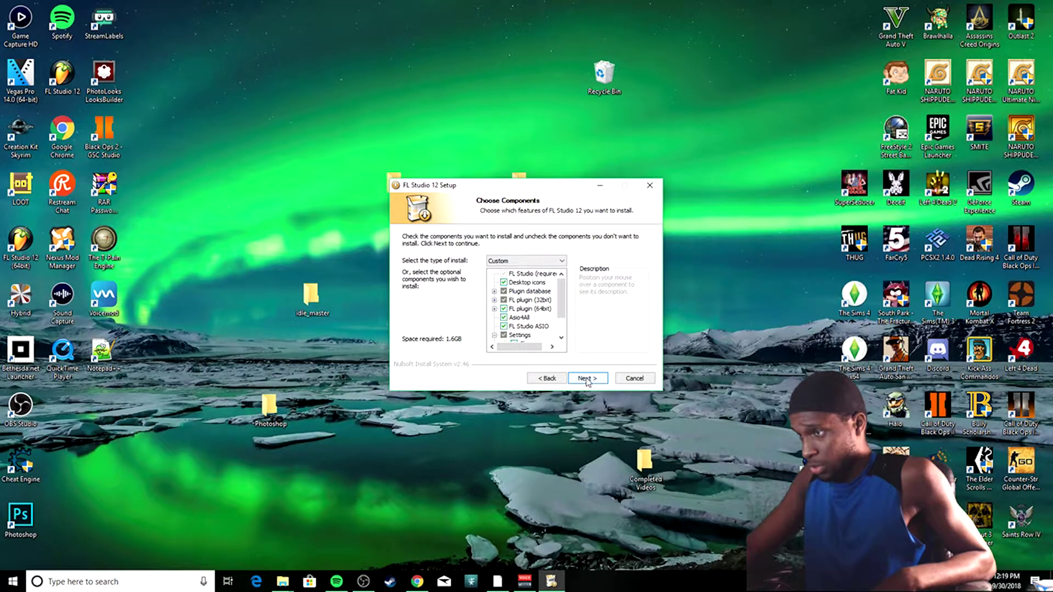
click(588, 380)
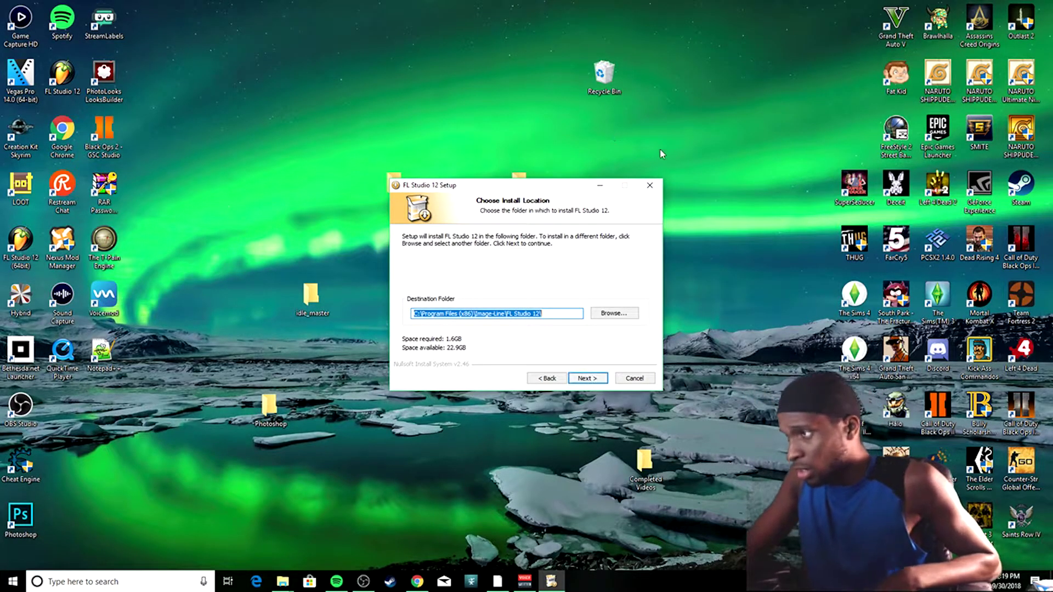
click(649, 185)
click(547, 325)
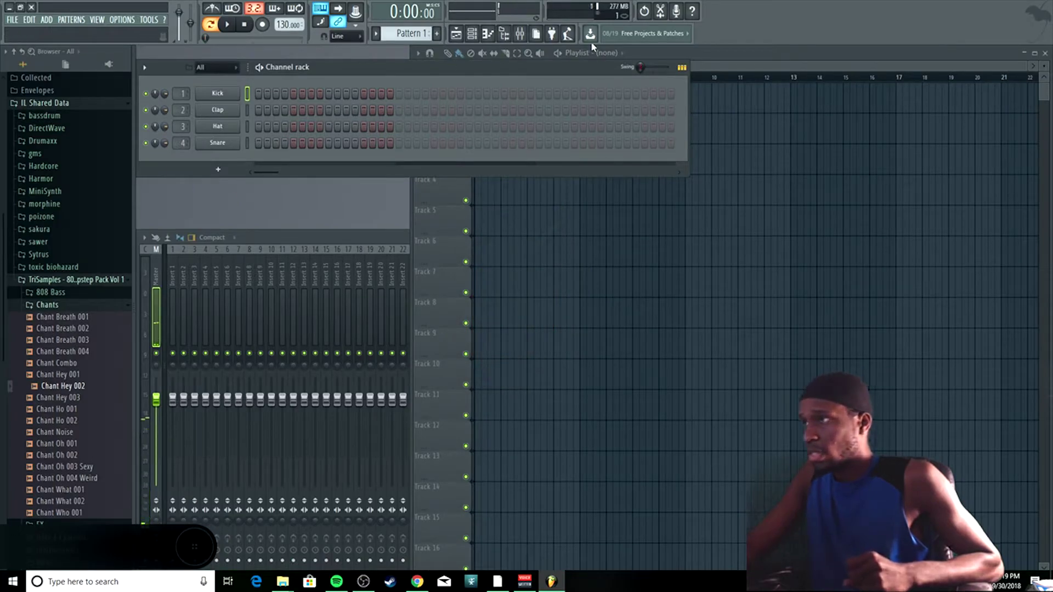
click(681, 36)
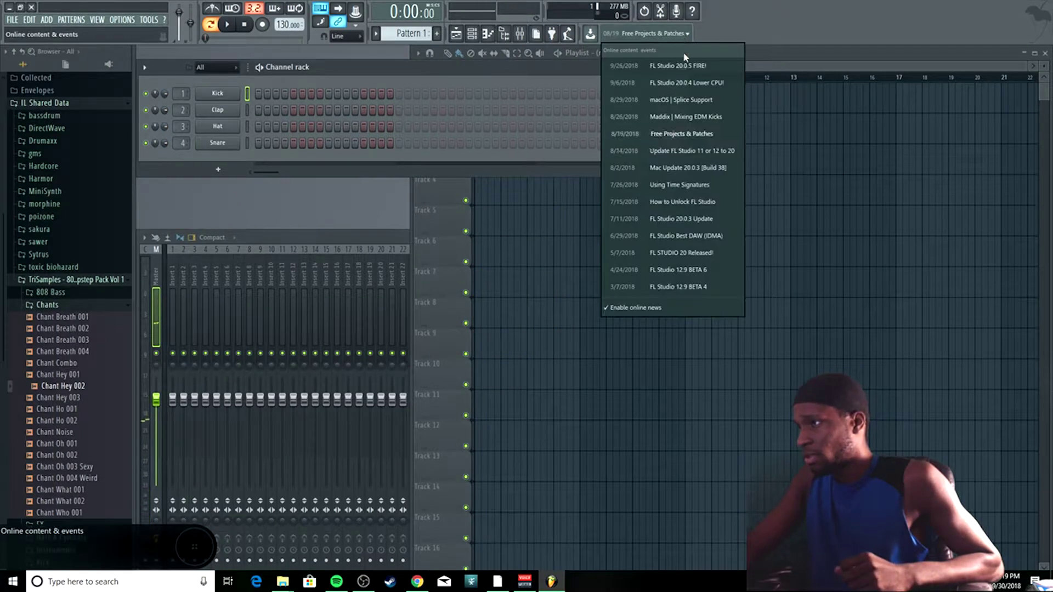
click(772, 34)
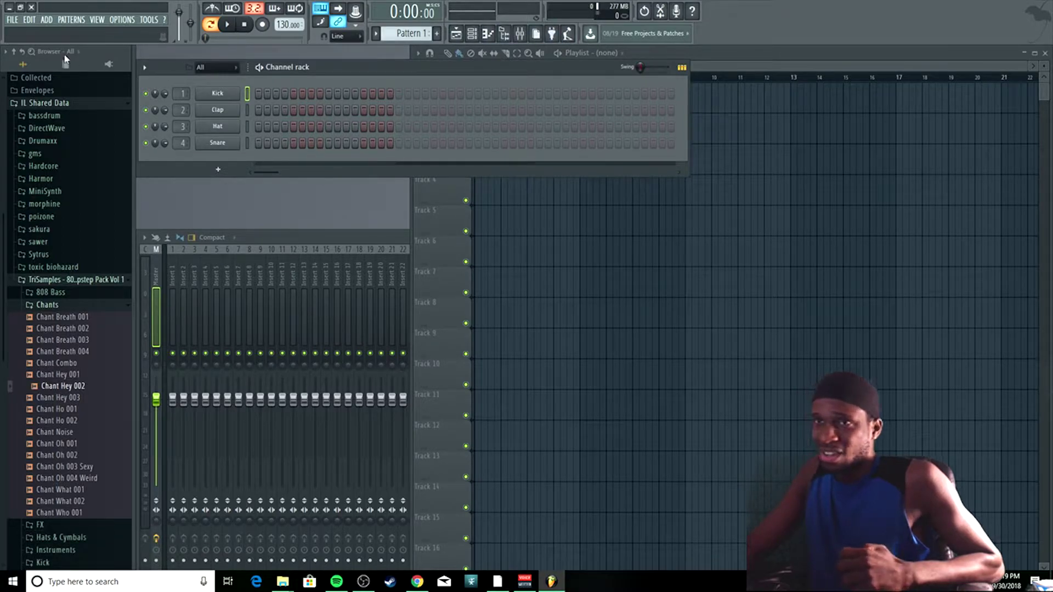
click(149, 20)
mouse_move(122, 18)
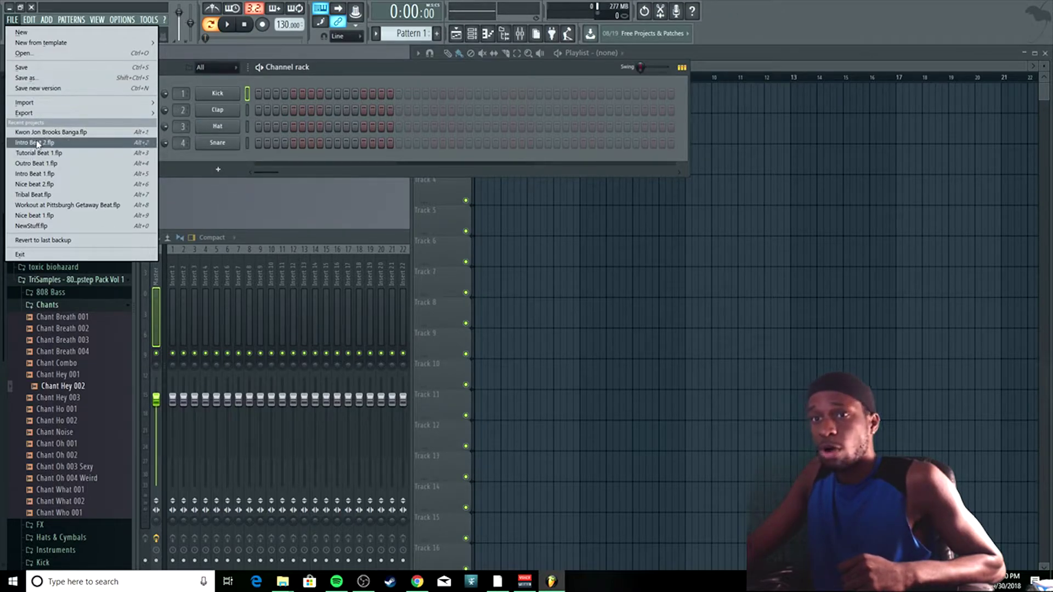
mouse_move(25, 102)
click(743, 23)
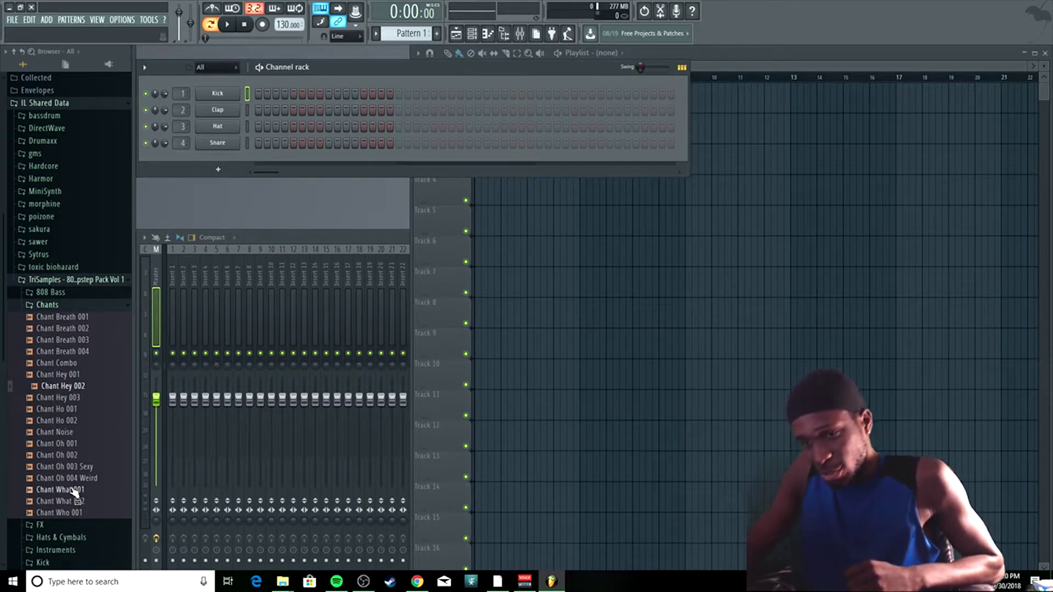
scroll(73, 486, down, 5)
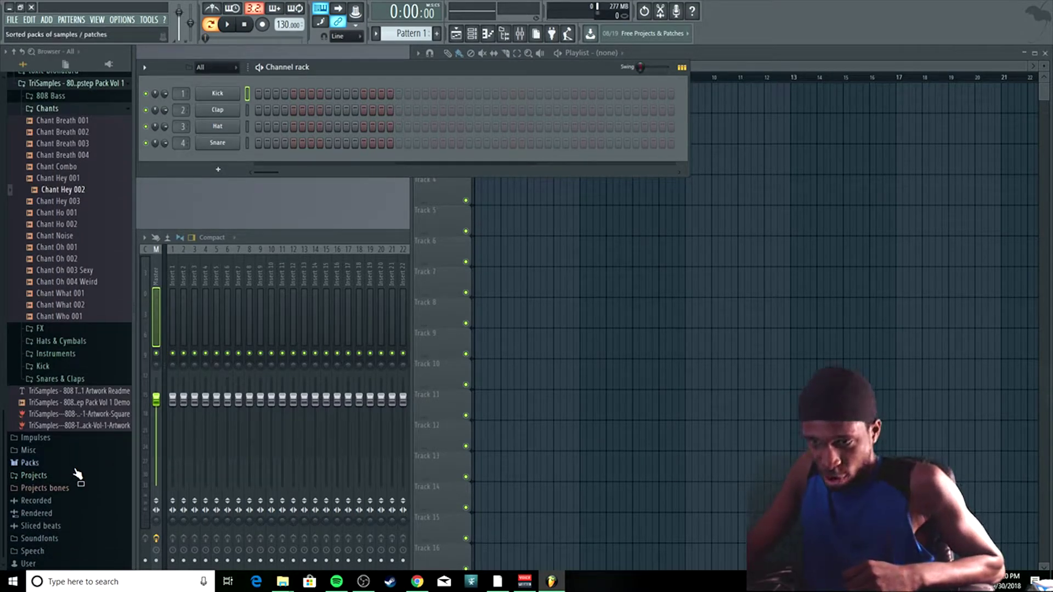
scroll(77, 475, up, 8)
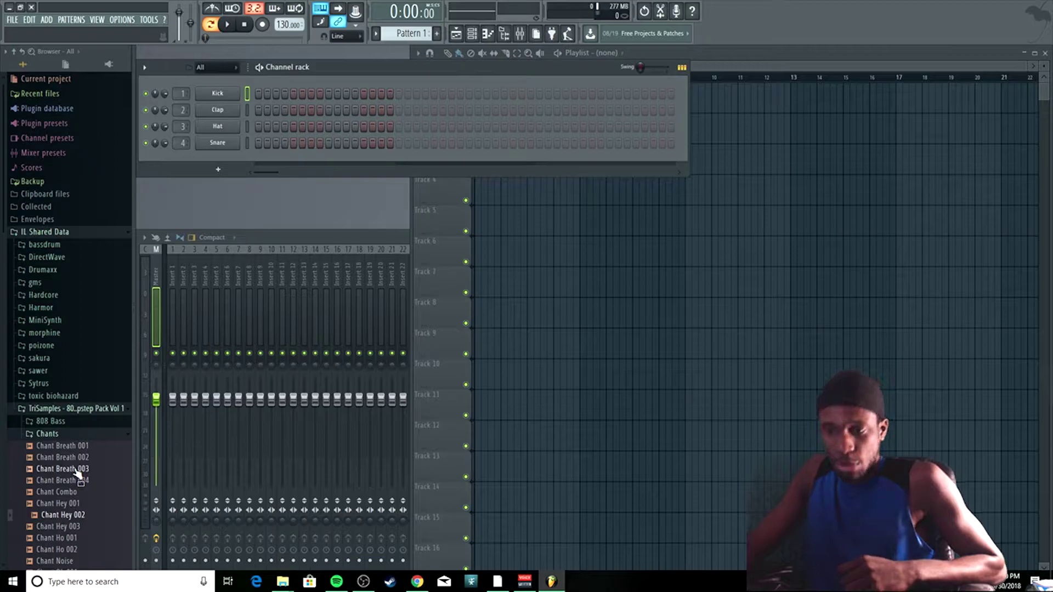
scroll(77, 475, down, 8)
scroll(75, 475, up, 8)
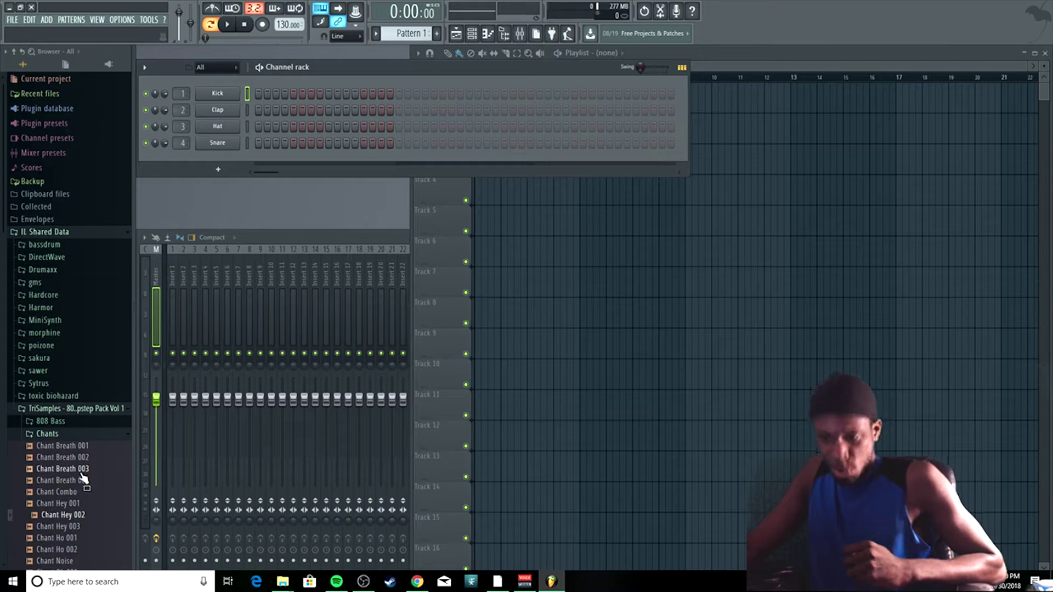
scroll(83, 477, down, 1)
scroll(82, 480, down, 4)
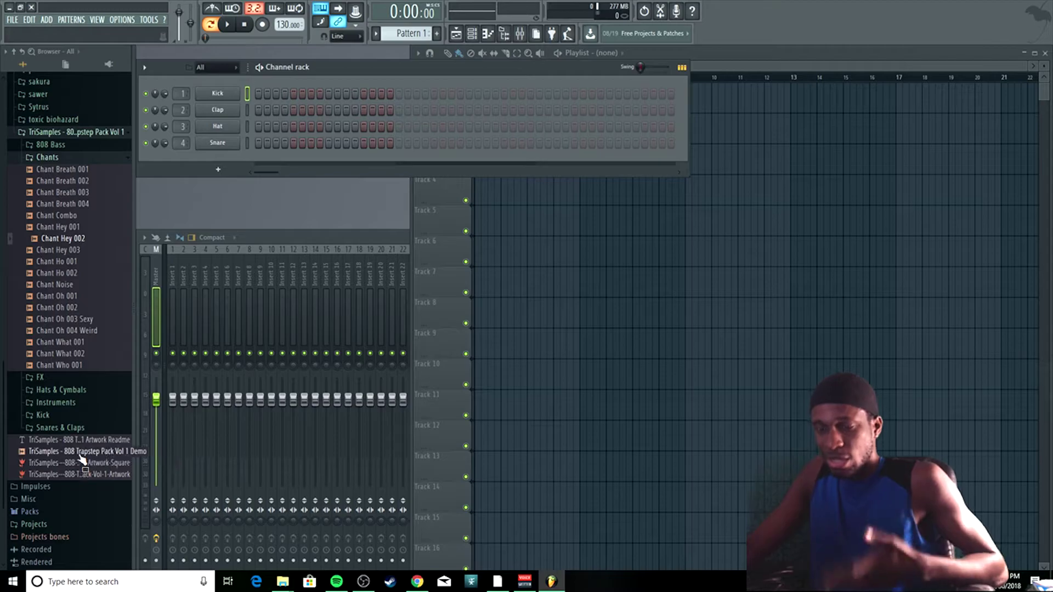
scroll(107, 388, up, 3)
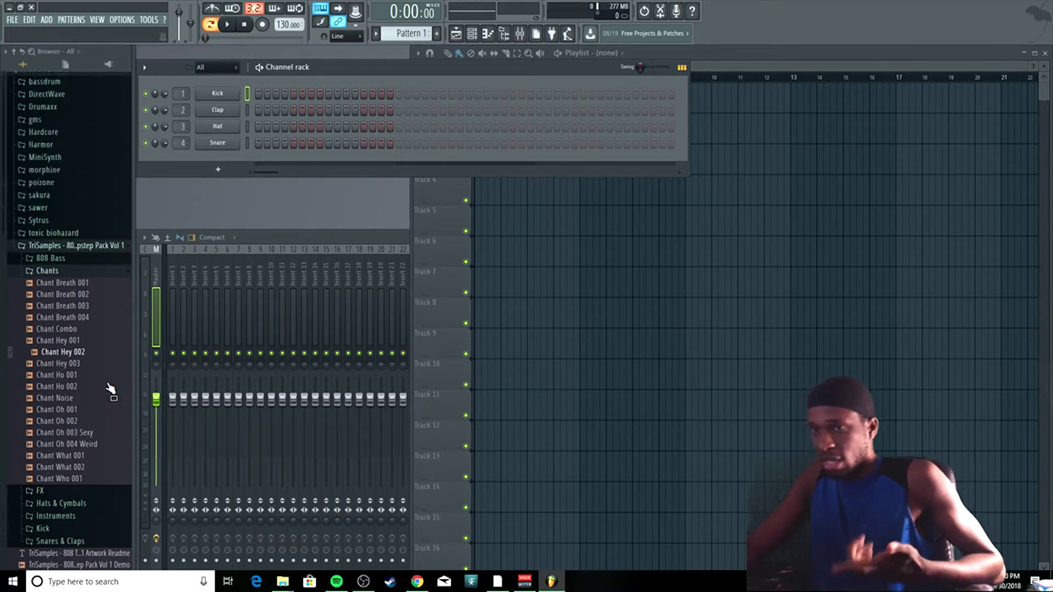
scroll(108, 387, up, 5)
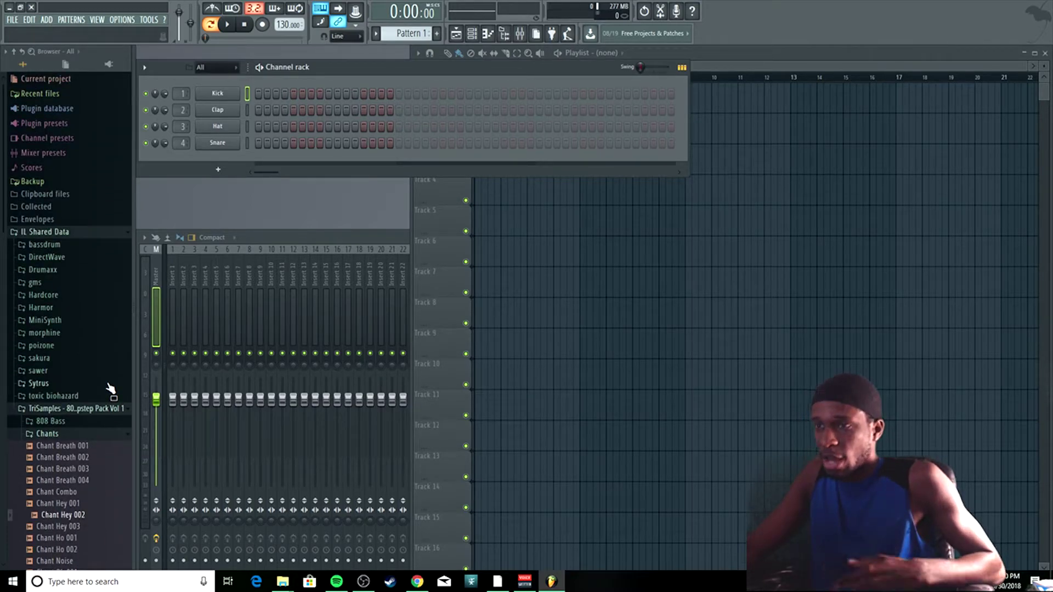
Step: Close FL Studio 12, refresh the desktop, and select the FL Studio 12 desktop icon
click(32, 8)
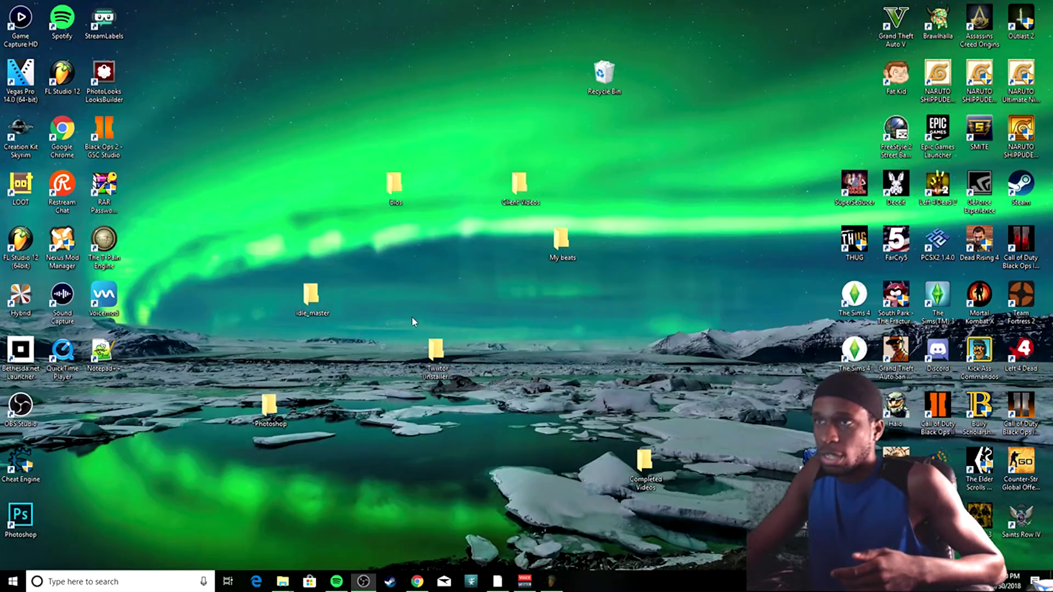
right_click(619, 349)
click(661, 391)
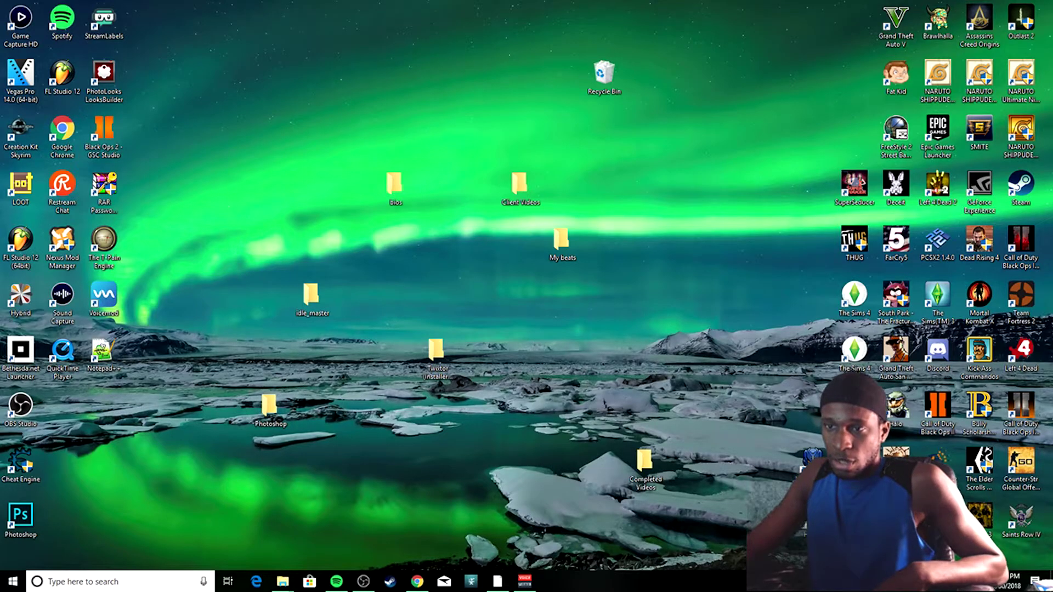
click(20, 243)
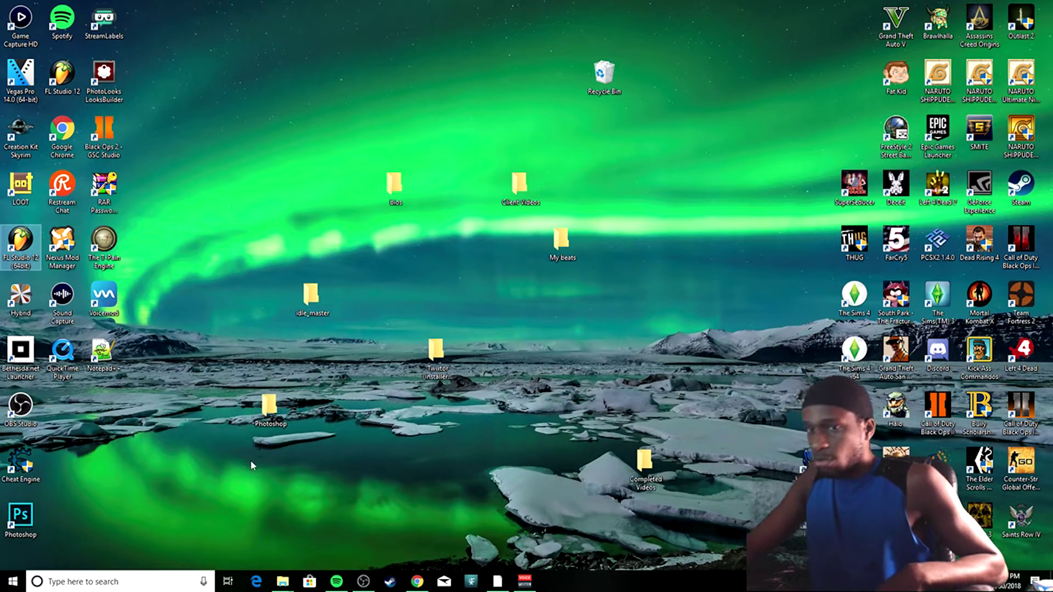
double_click(21, 243)
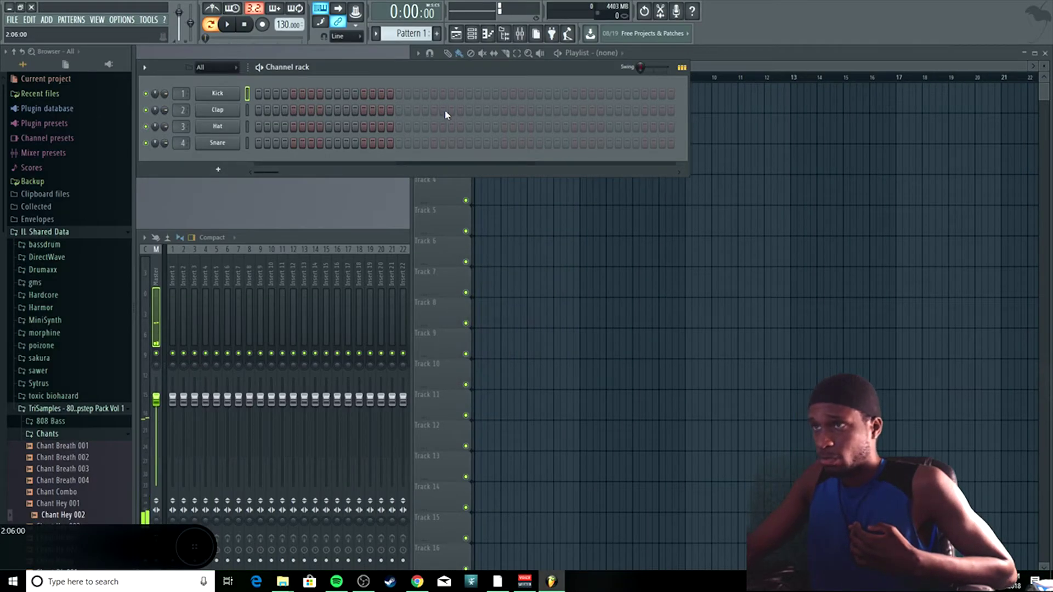
click(33, 8)
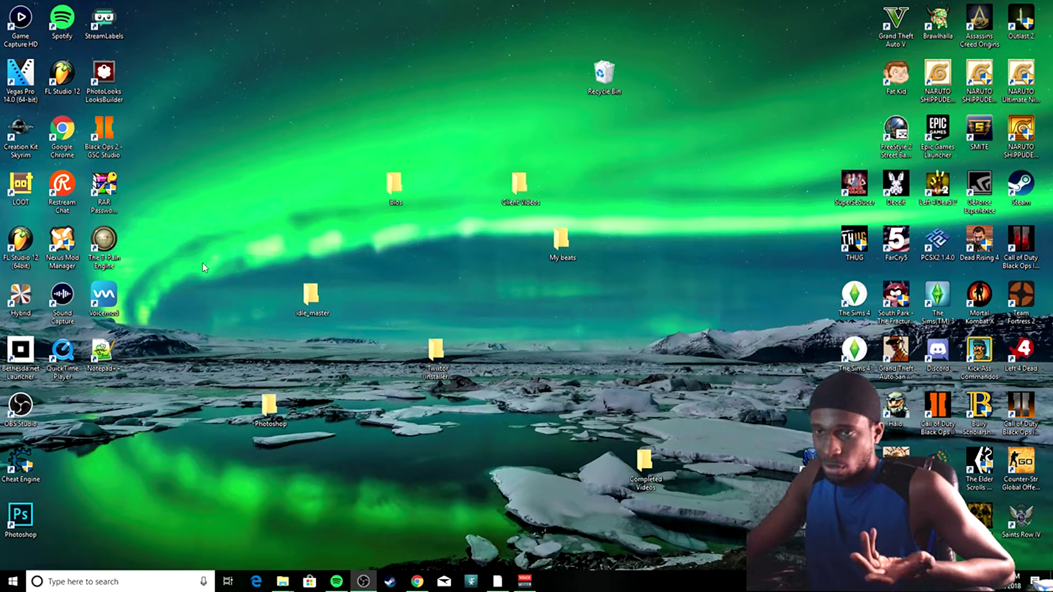
double_click(64, 76)
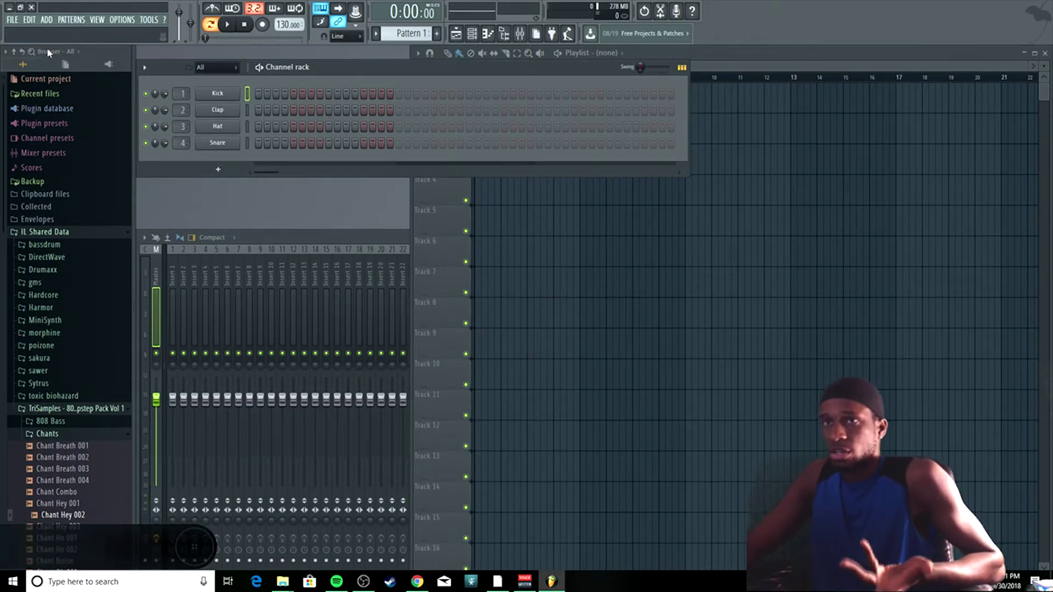
click(33, 8)
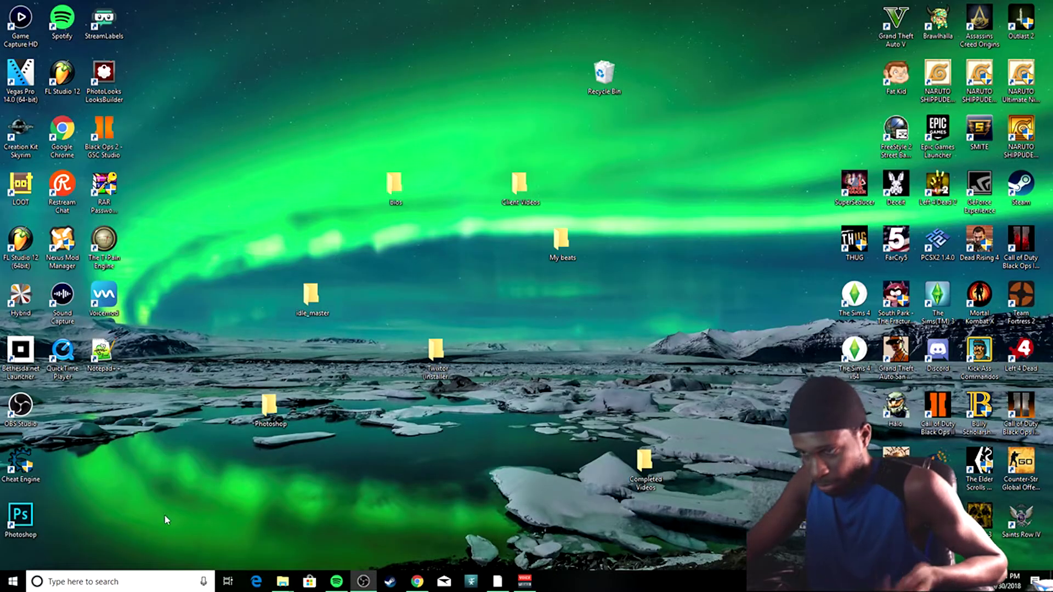